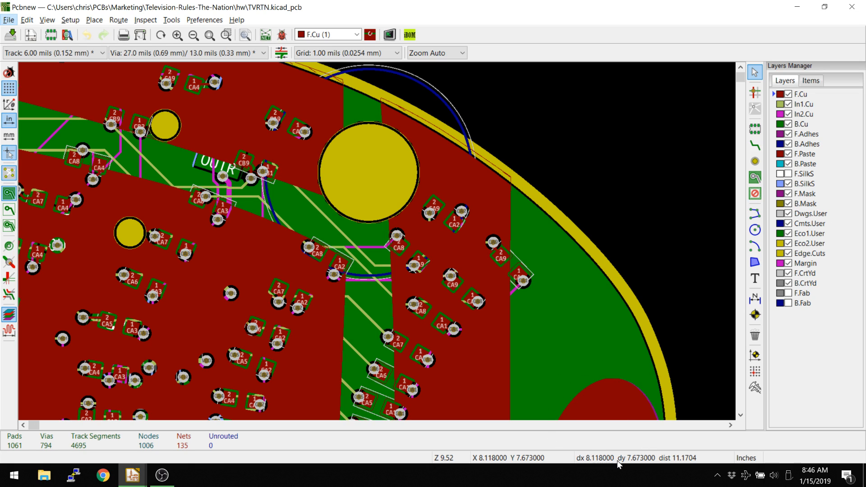
Switch the display units to millimetres and back to inches, and zero the relative coordinates at a point outside the board edge.
{"action": "left_click", "coordinate": [8, 133]}
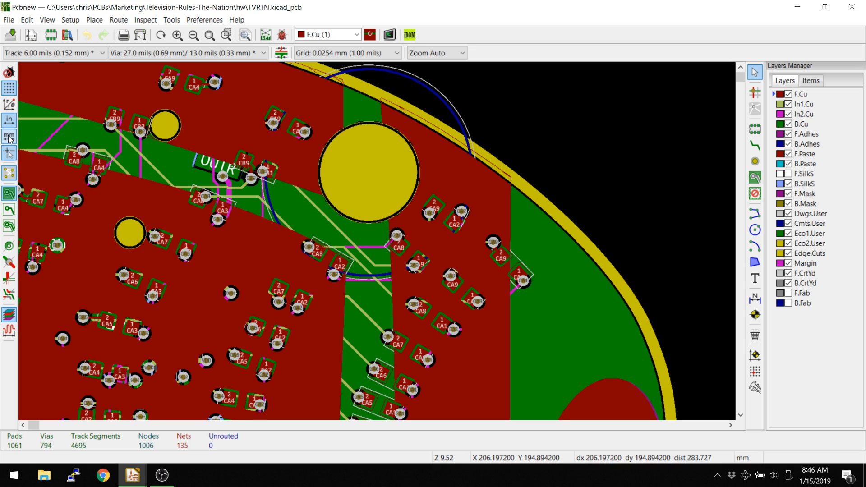
{"action": "left_click", "coordinate": [9, 120]}
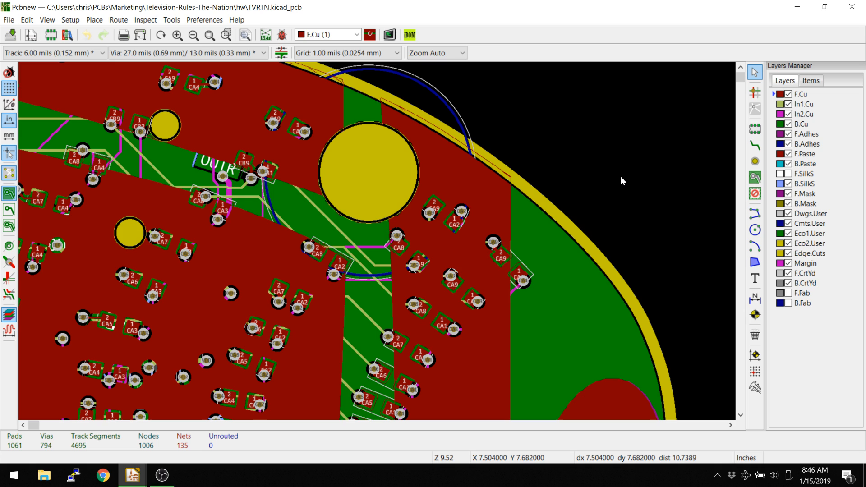
{"action": "key", "text": "space"}
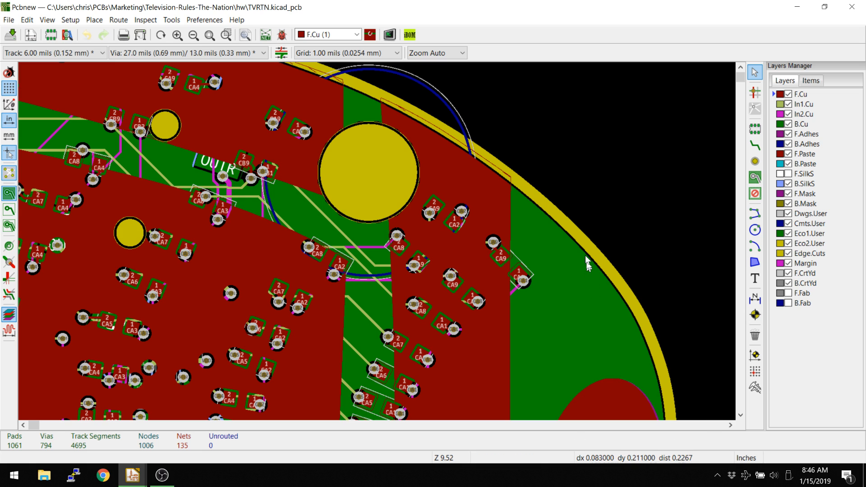
Set the grid to 50 mils and zero the relative coordinates at a grid point just outside the board edge.
{"action": "right_click", "coordinate": [587, 158]}
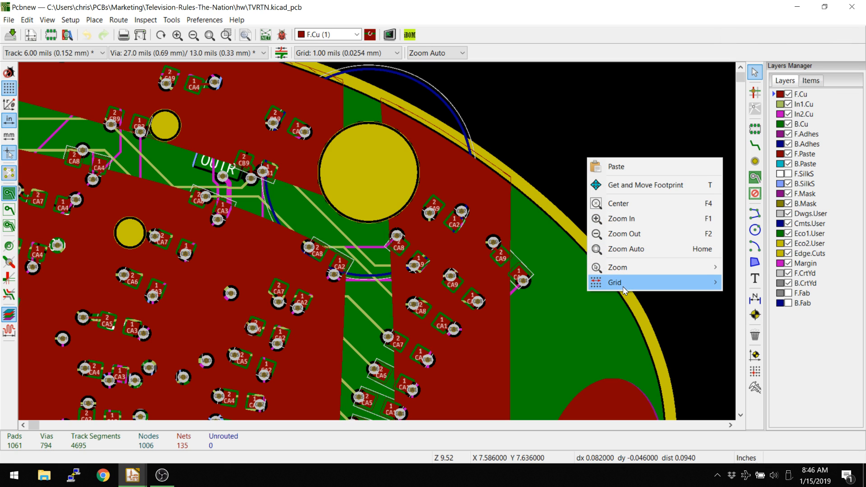
{"action": "mouse_move", "coordinate": [623, 283]}
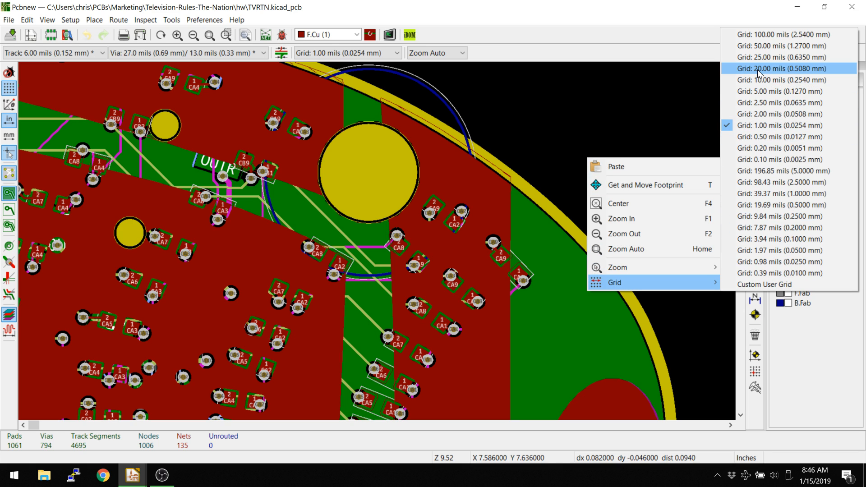
{"action": "left_click", "coordinate": [766, 46]}
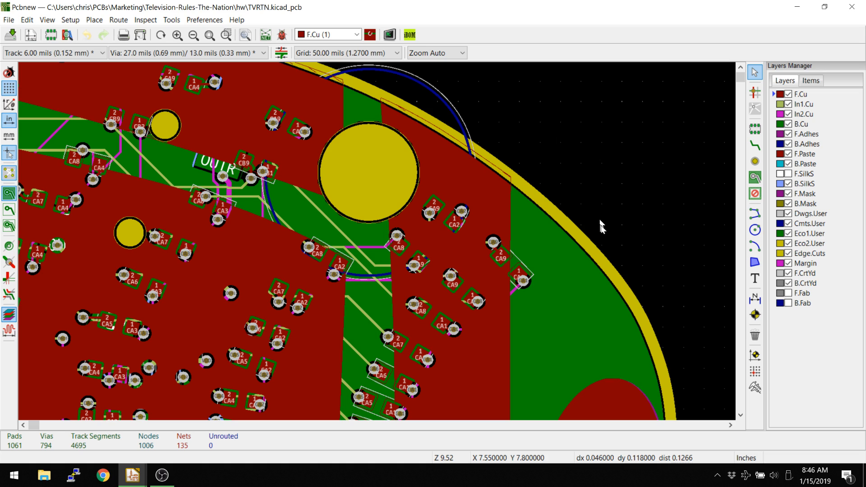
{"action": "key", "text": "space"}
{"action": "mouse_move", "coordinate": [504, 157]}
{"action": "middle_mouse_down"}
{"action": "mouse_move", "coordinate": [494, 153]}
{"action": "mouse_move", "coordinate": [515, 169]}
{"action": "middle_mouse_up"}
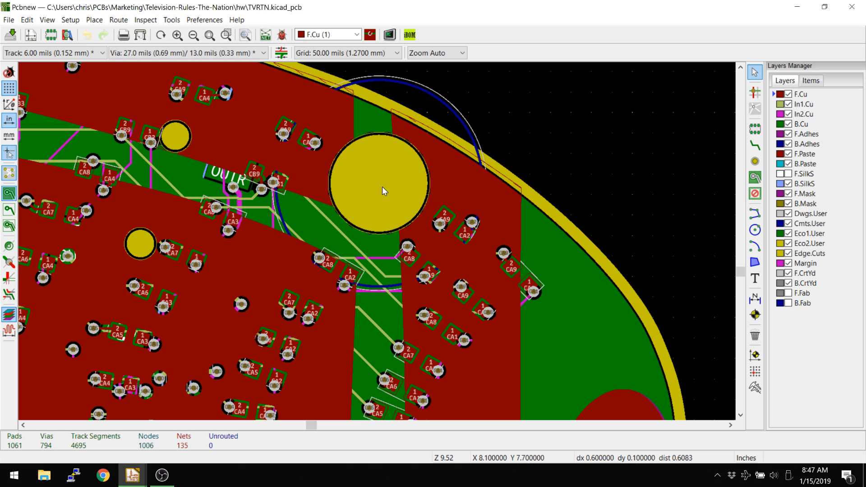
Try to move the large 6.4 mm M6 mounting hole exactly to X 0, Y 0.2 in relative to the user origin.
{"action": "left_click", "coordinate": [394, 210]}
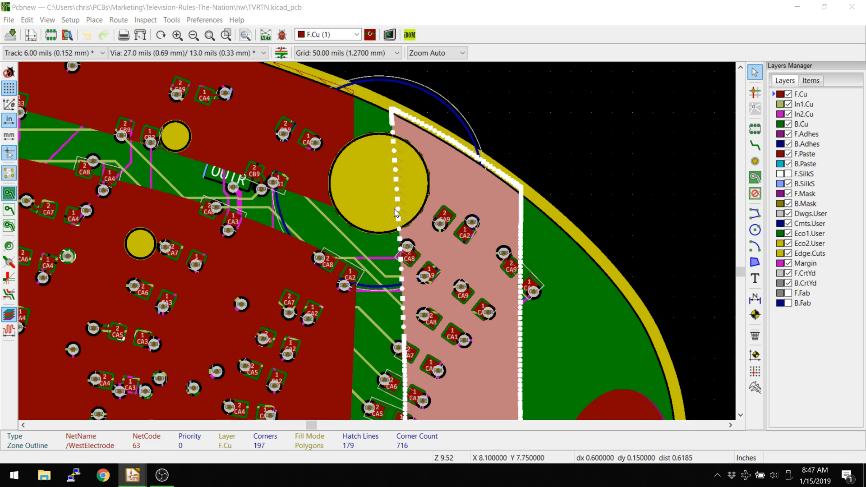
{"action": "left_click", "coordinate": [373, 189]}
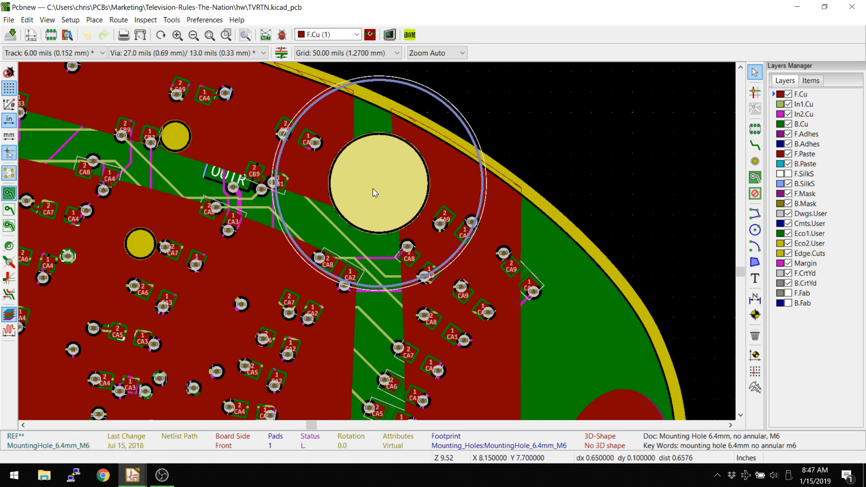
{"action": "key", "text": "e"}
{"action": "key", "text": "Return"}
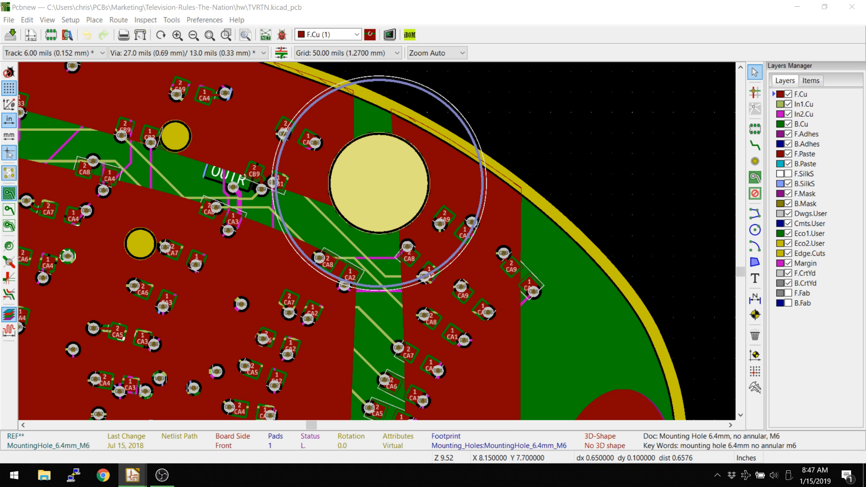
{"action": "key", "text": "ctrl+m"}
{"action": "left_click_drag", "start_coordinate": [406, 85], "coordinate": [548, 146]}
{"action": "left_click_drag", "start_coordinate": [673, 161], "coordinate": [408, 131]}
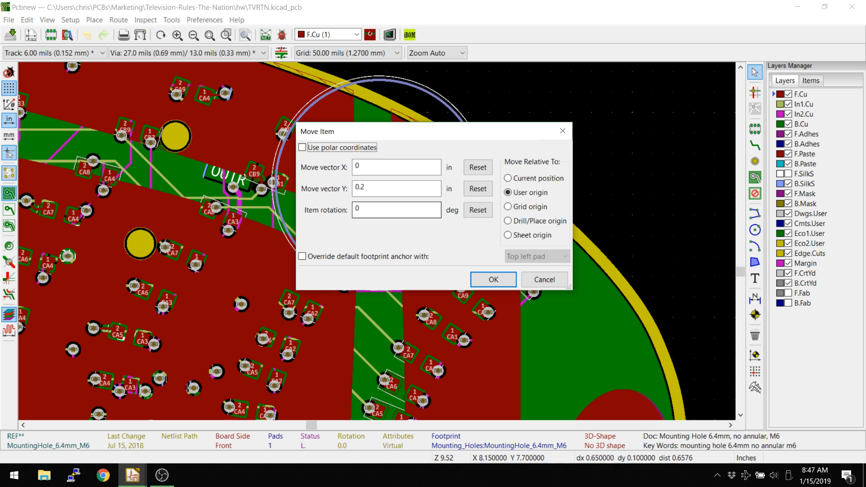
{"action": "key", "text": "Return"}
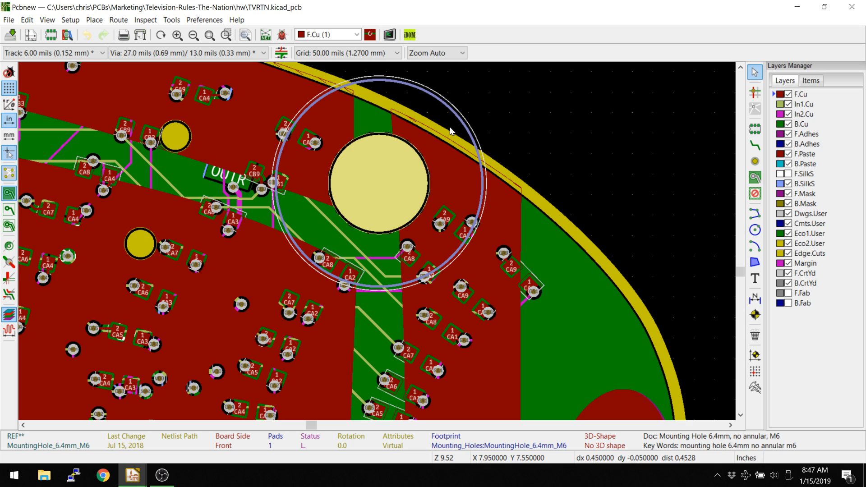
{"action": "key", "text": "Escape"}
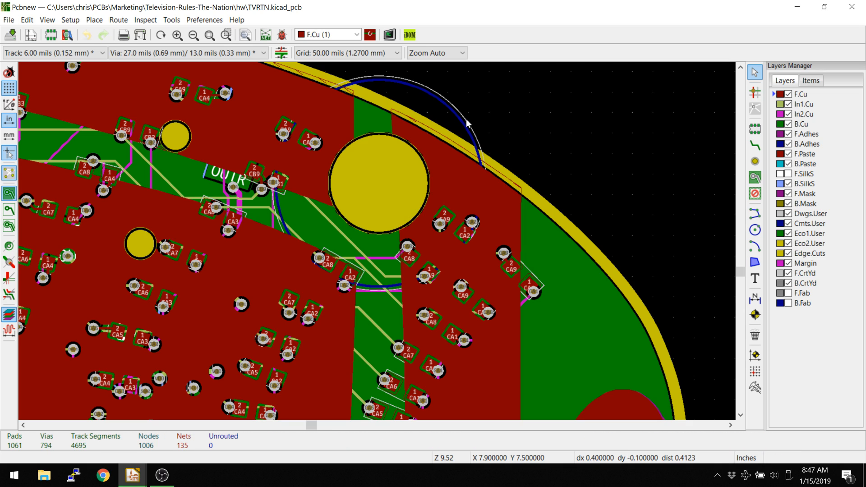
Unlock the large M6 mounting hole footprint near the board's curved edge.
{"action": "left_click", "coordinate": [467, 122]}
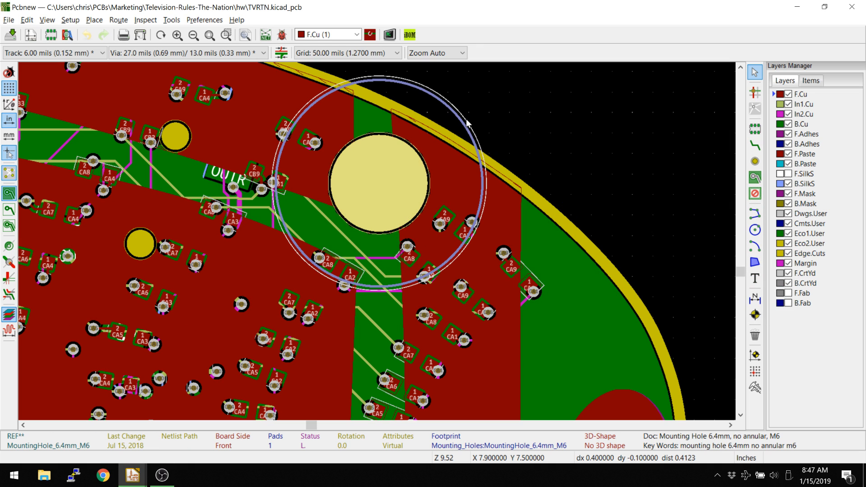
{"action": "right_click", "coordinate": [462, 134]}
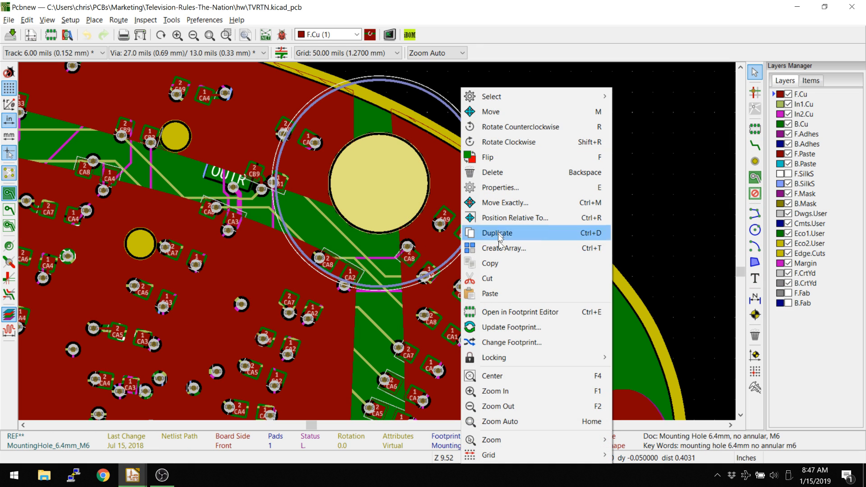
{"action": "mouse_move", "coordinate": [512, 358]}
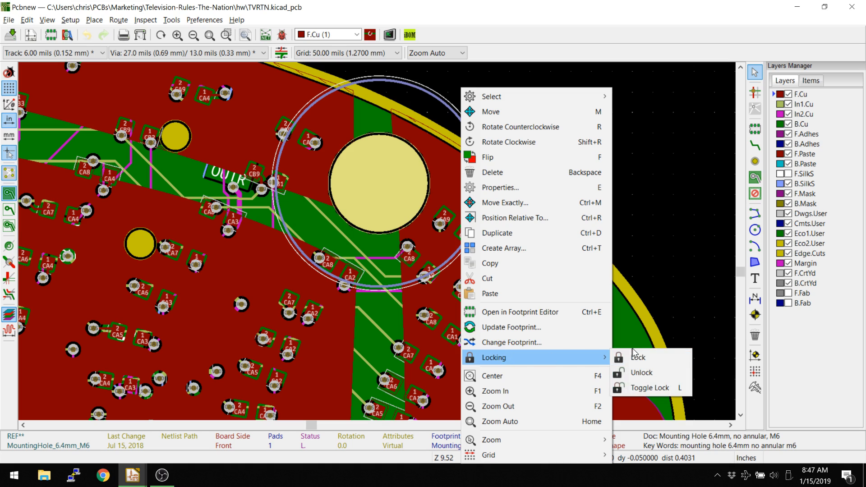
{"action": "left_click", "coordinate": [637, 372]}
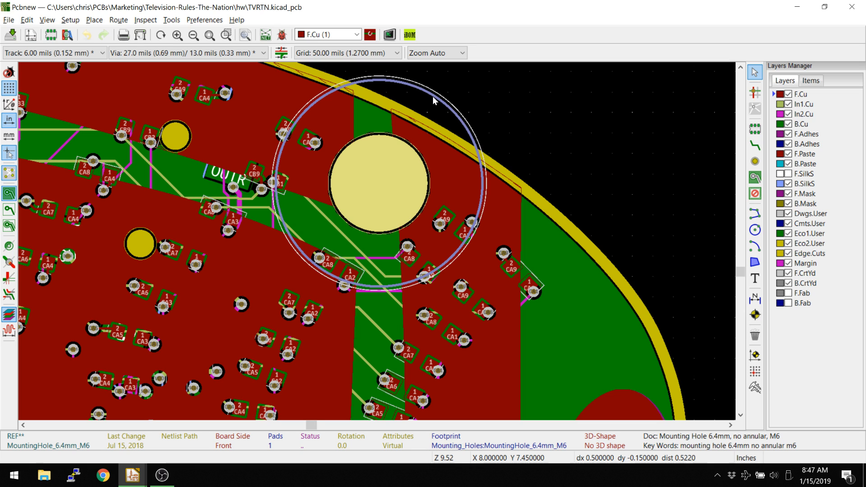
Duplicate the mounting hole and place the copy beside the original, outside the curved board edge.
{"action": "key", "text": "ctrl+d"}
{"action": "left_click", "coordinate": [591, 175]}
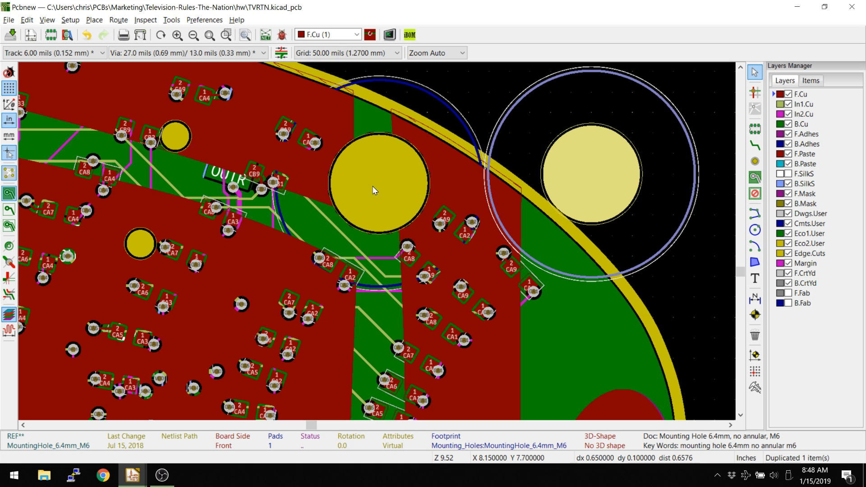
{"action": "key", "text": "Escape"}
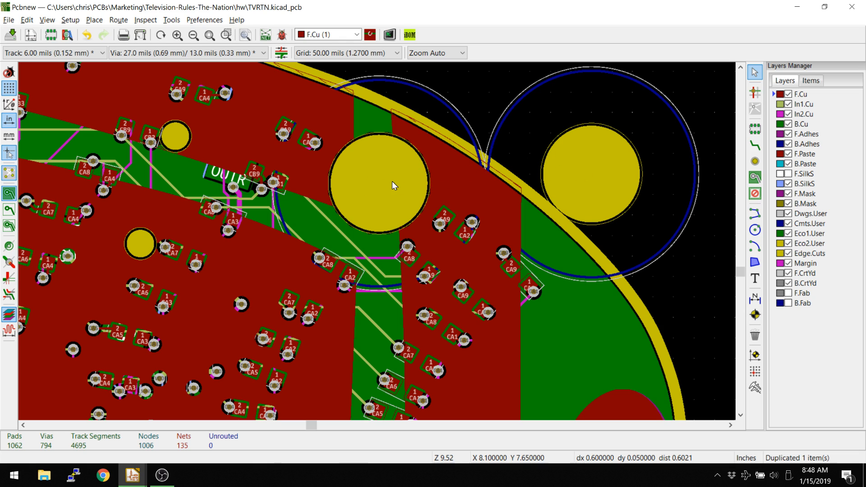
Zero the relative coordinates at the centre of the original mounting hole.
{"action": "left_click", "coordinate": [371, 171]}
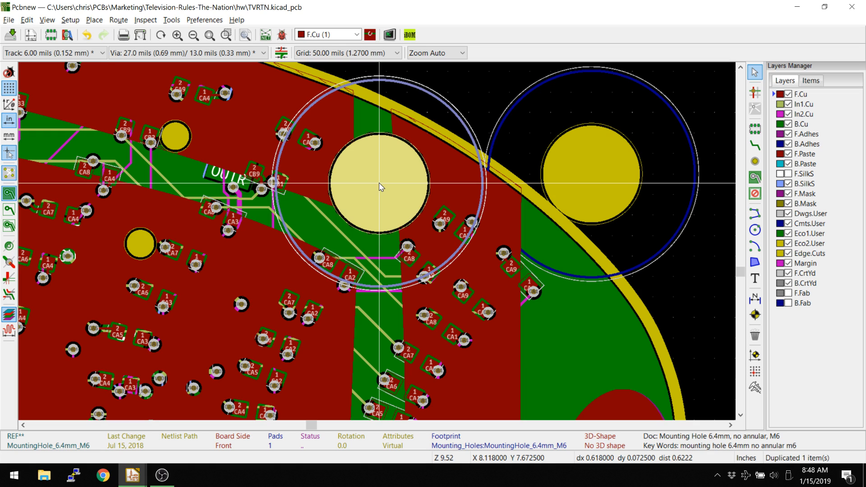
{"action": "key", "text": "space"}
{"action": "key", "text": "Escape"}
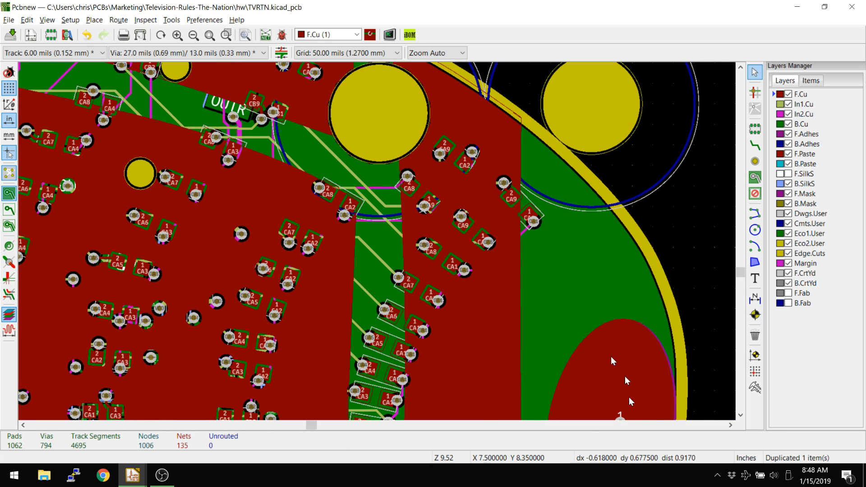
{"action": "middle_click_drag", "start_coordinate": [464, 270], "coordinate": [504, 356]}
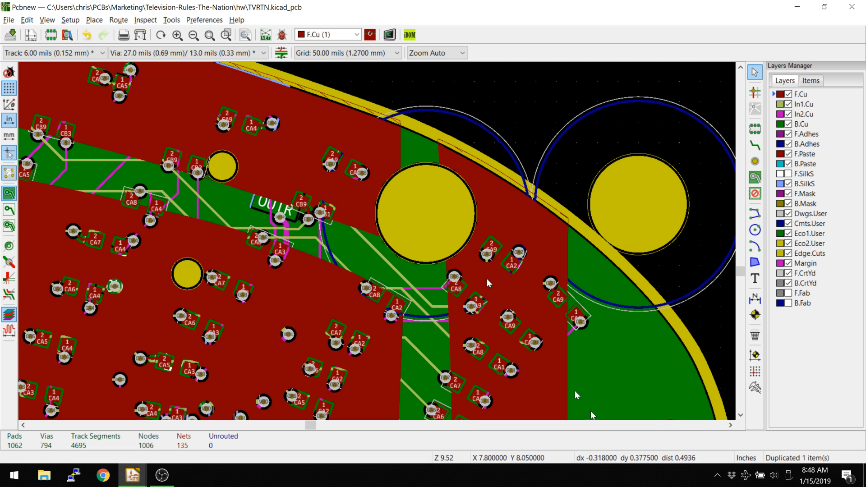
{"action": "middle_click_drag", "start_coordinate": [413, 215], "coordinate": [376, 141]}
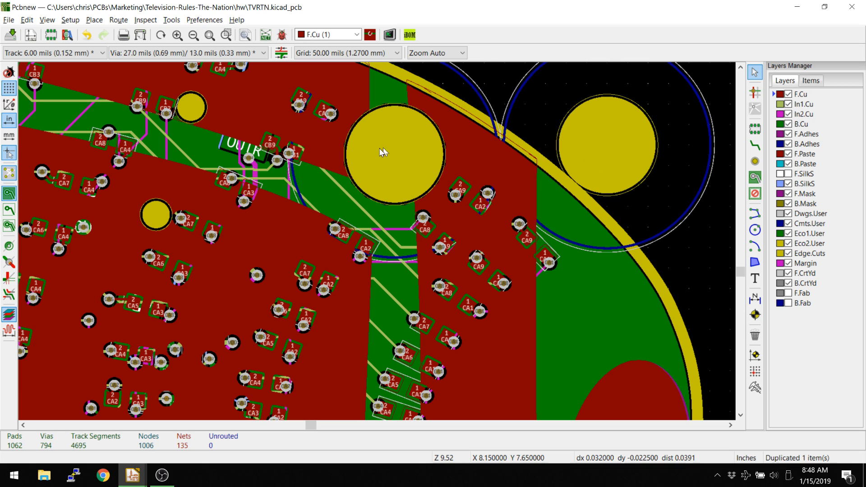
{"action": "left_click_drag", "start_coordinate": [391, 153], "coordinate": [398, 190]}
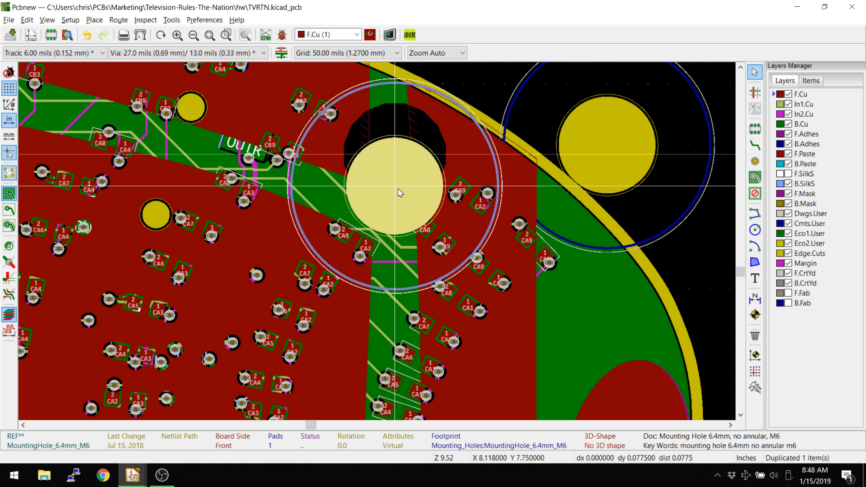
{"action": "key", "text": "Escape"}
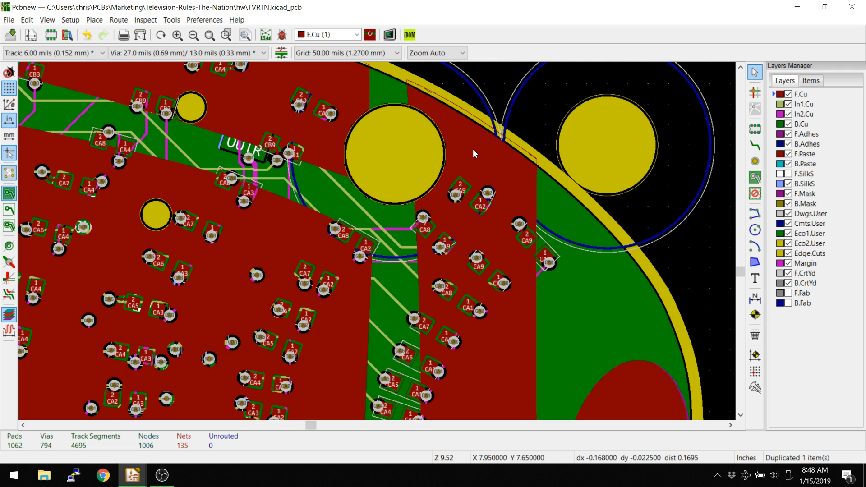
Pick up the original mounting hole, reset the user origin at its exact centre, and drop it back in place.
{"action": "left_click", "coordinate": [397, 154]}
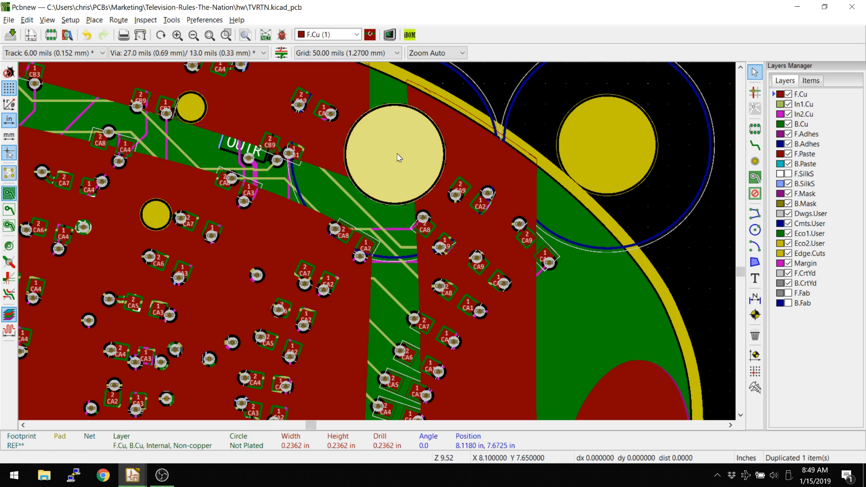
{"action": "key", "text": "m"}
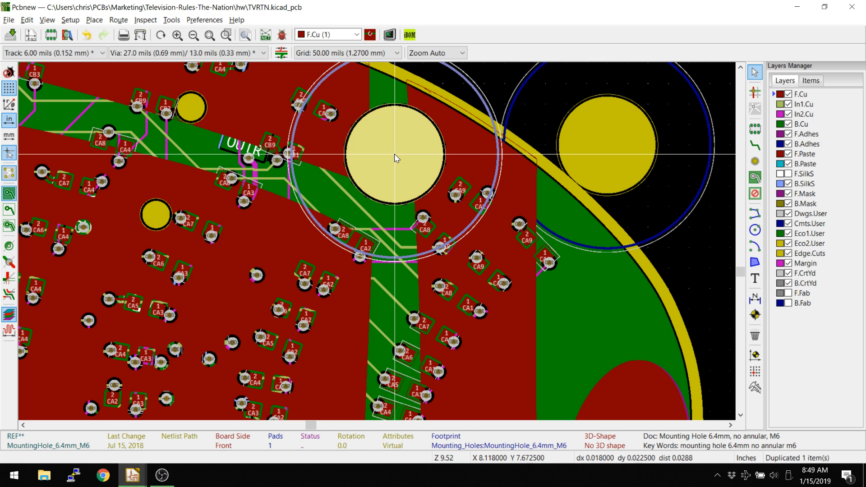
{"action": "key", "text": "space"}
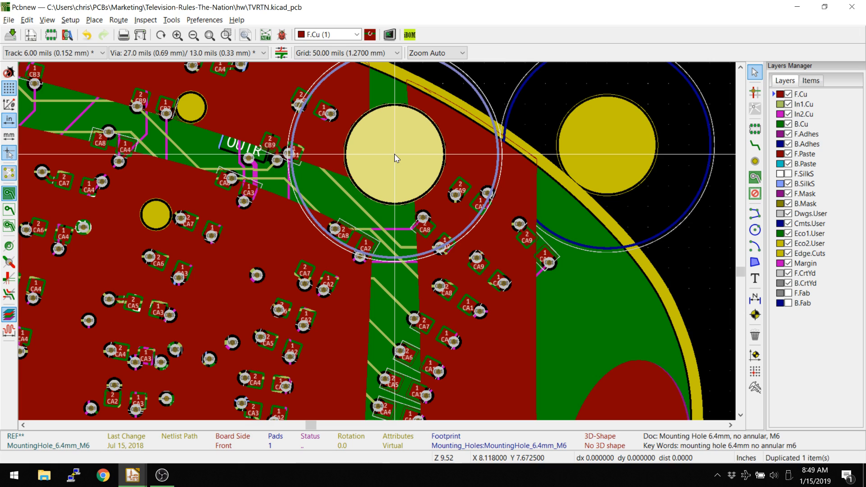
{"action": "left_click", "coordinate": [394, 153]}
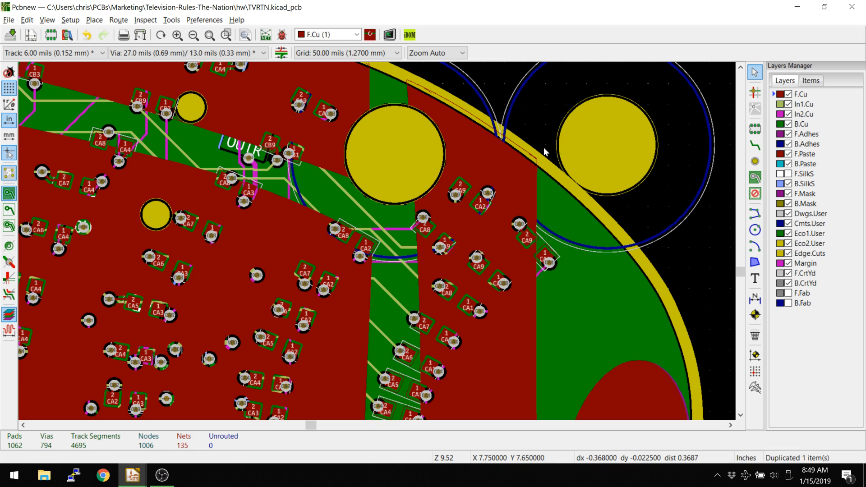
Move the duplicated mounting hole exactly to X 0, Y 0.2 in relative to the user origin.
{"action": "left_click", "coordinate": [575, 145]}
{"action": "left_click", "coordinate": [680, 118]}
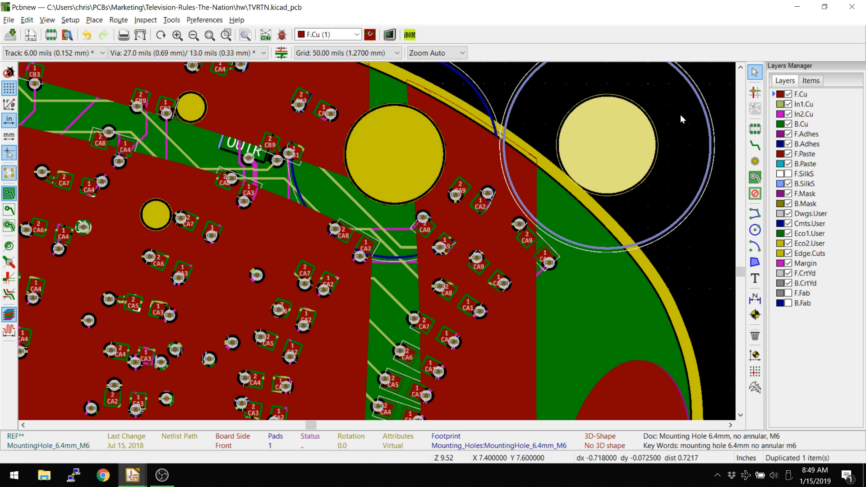
{"action": "key", "text": "ctrl+m"}
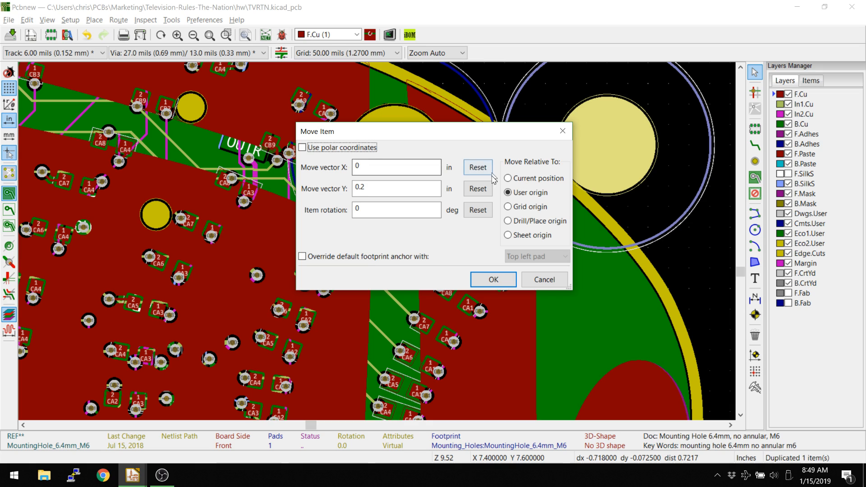
{"action": "left_click", "coordinate": [371, 165]}
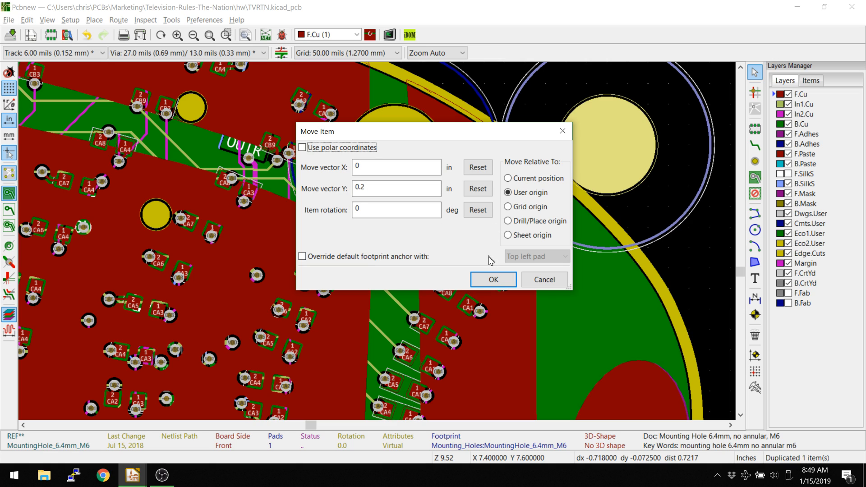
{"action": "left_click", "coordinate": [493, 280]}
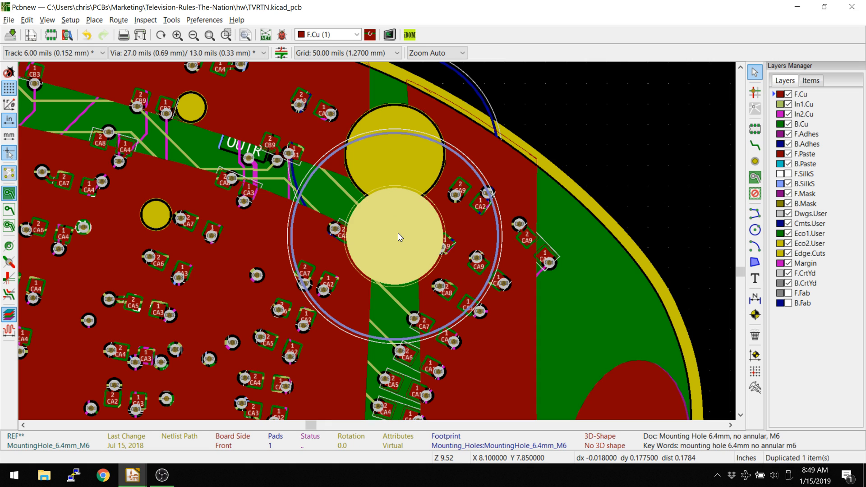
Move the duplicated hole exactly again relative to the user origin, using a larger Y offset straight below the original hole.
{"action": "key", "text": "ctrl+m"}
{"action": "left_click", "coordinate": [387, 191]}
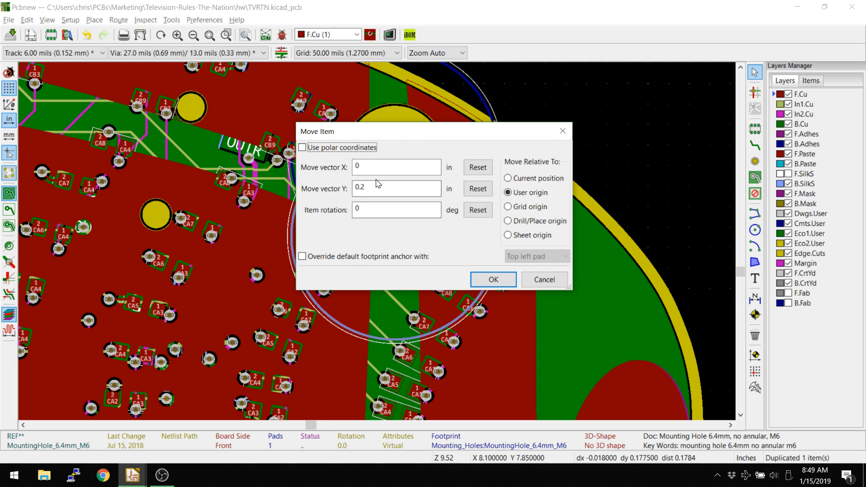
{"action": "key", "text": "Return"}
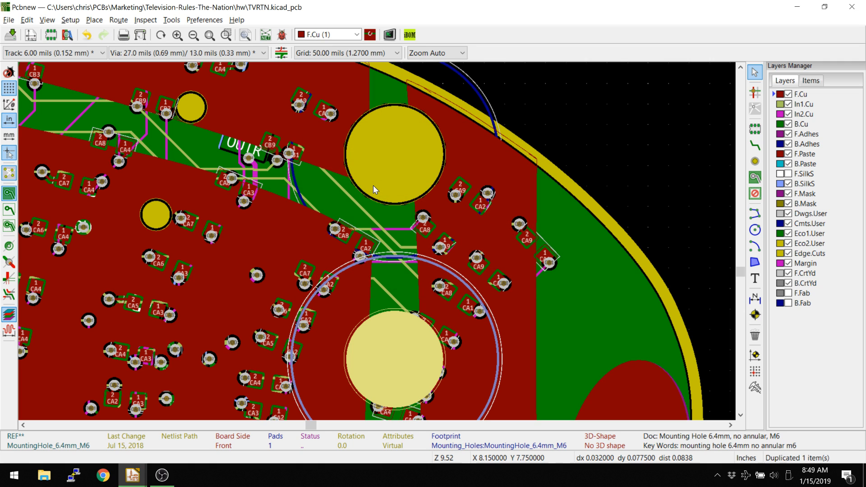
Move the duplicated mounting hole exactly to 0.5 in left of and 0.5 in below the user origin, without rotation.
{"action": "left_click", "coordinate": [386, 327]}
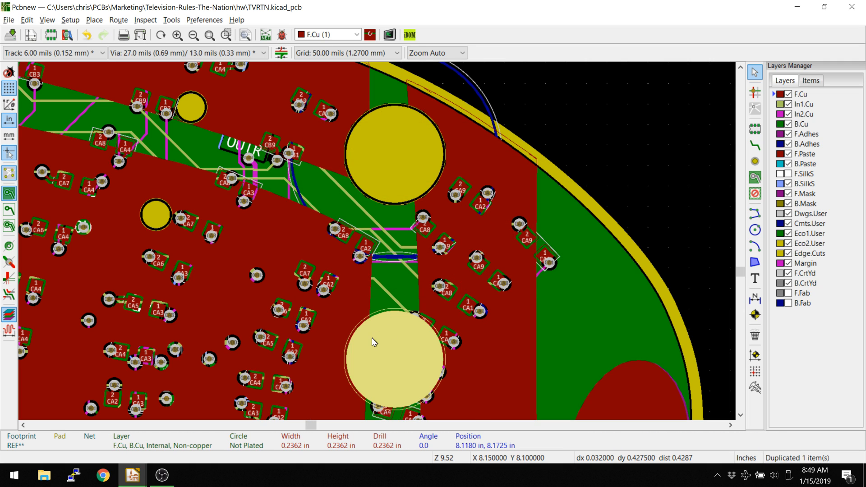
{"action": "key", "text": "ctrl+m"}
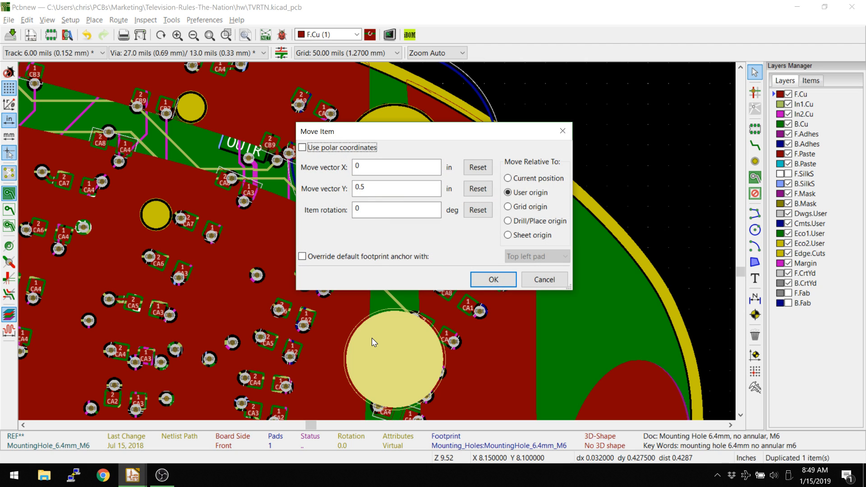
{"action": "left_click", "coordinate": [409, 163]}
{"action": "type", "text": ".5"}
{"action": "key", "text": "Return"}
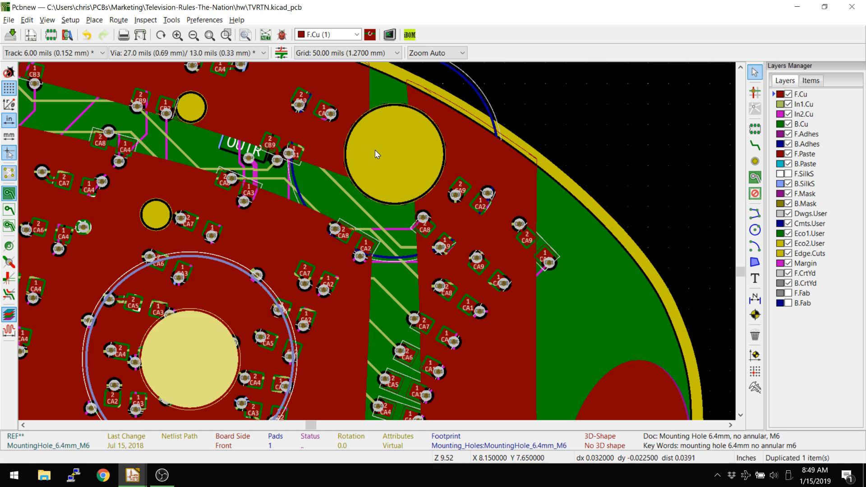
Measure the distance from the centre of the original mounting hole.
{"action": "left_click", "coordinate": [396, 153]}
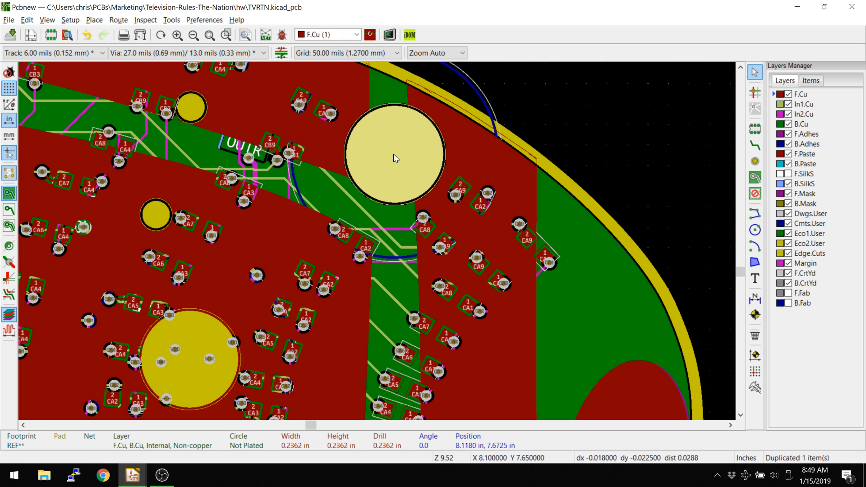
{"action": "key", "text": "ctrl+shift+m"}
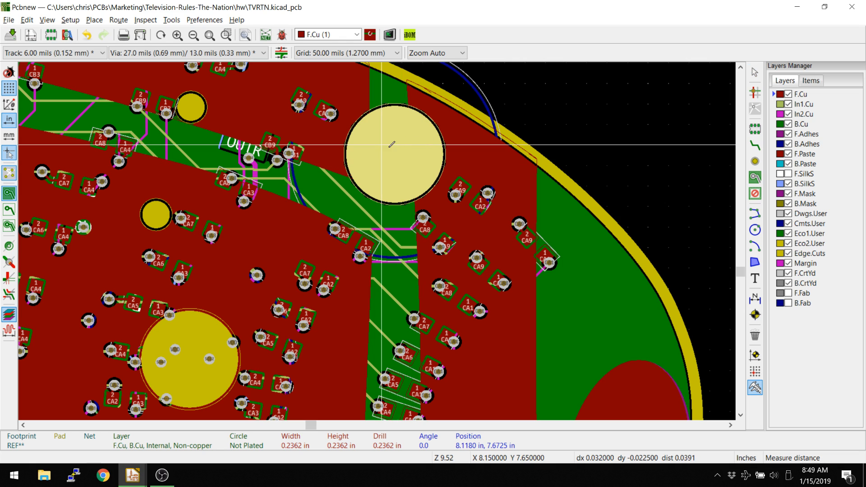
{"action": "left_click", "coordinate": [395, 153]}
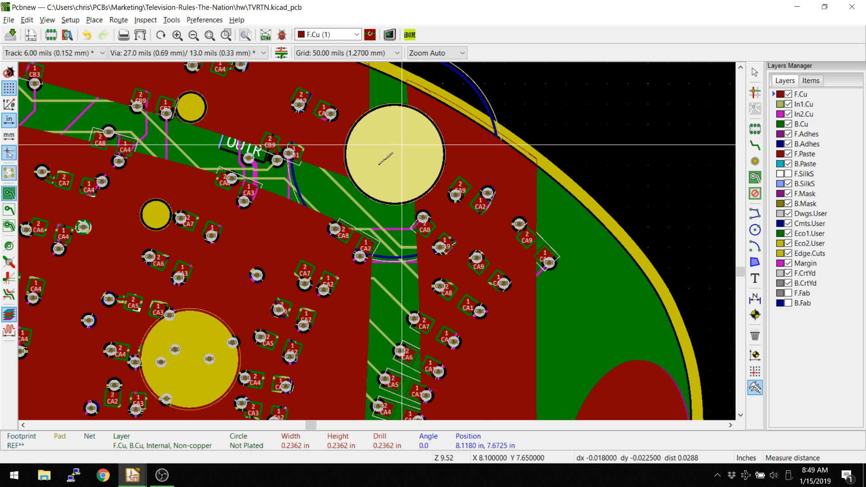